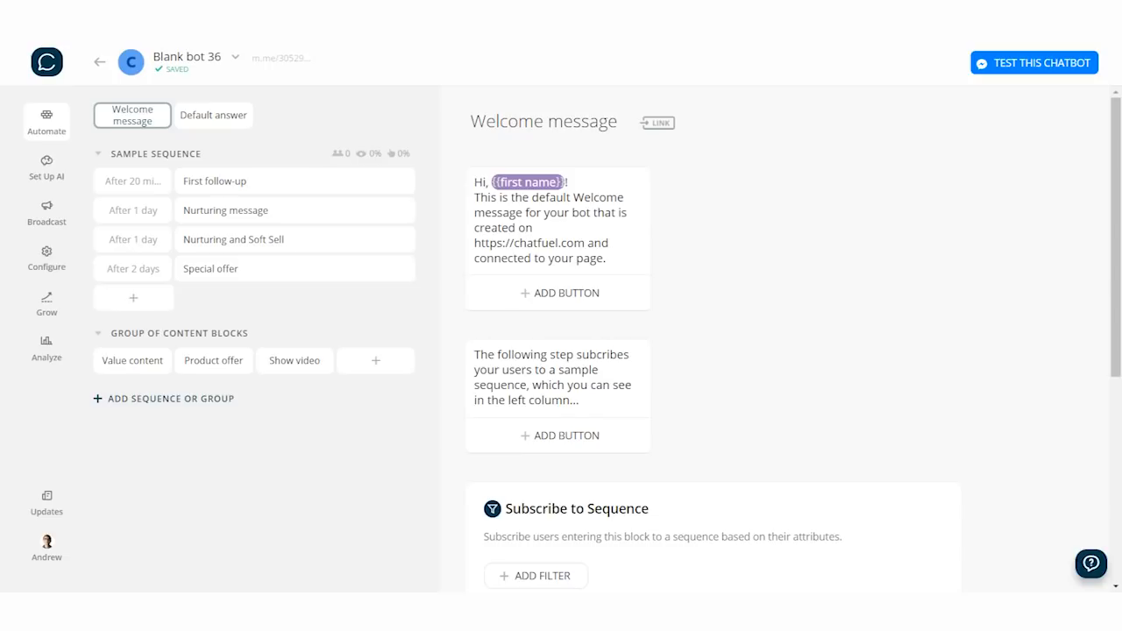
Step: Look through the immediate broadcast's options, including its user filter and the list of available plugins
click(46, 213)
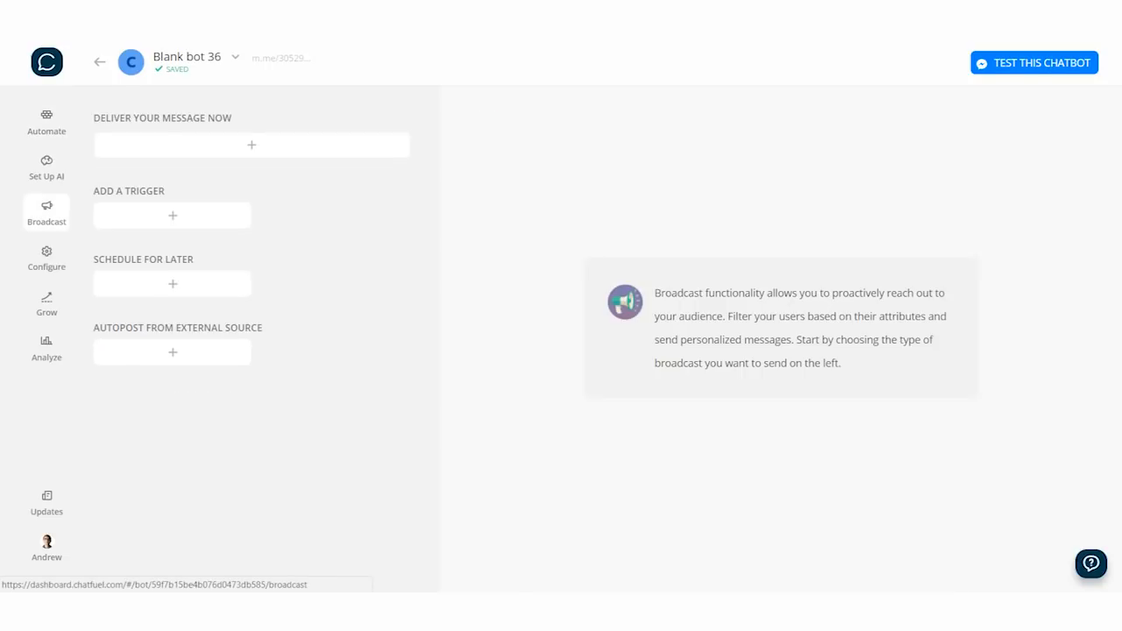
click(252, 144)
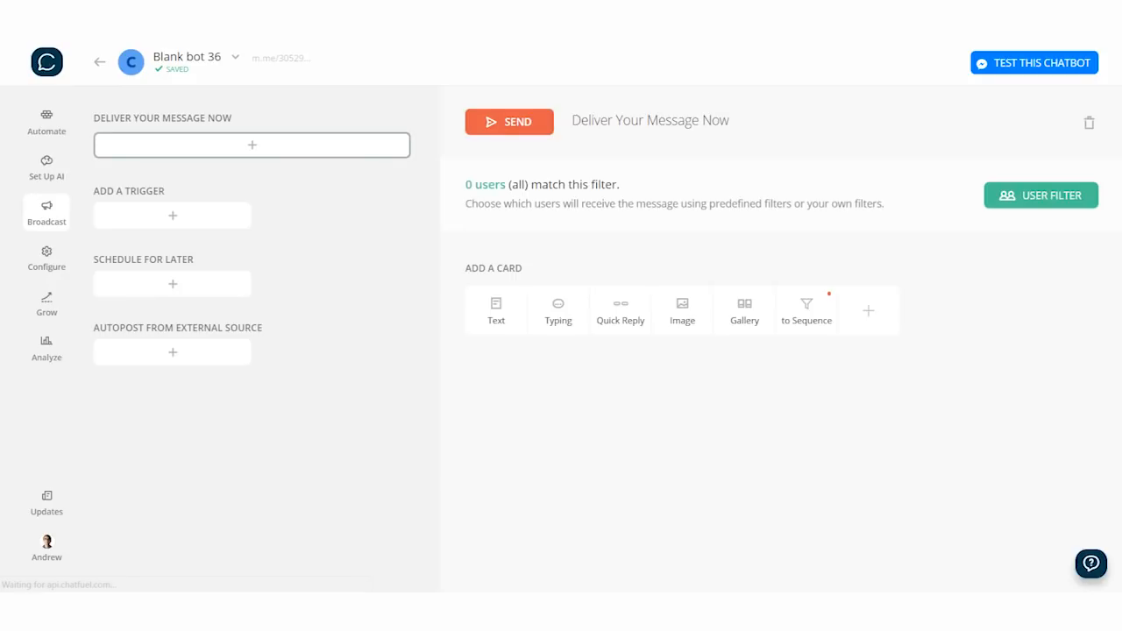
click(1040, 194)
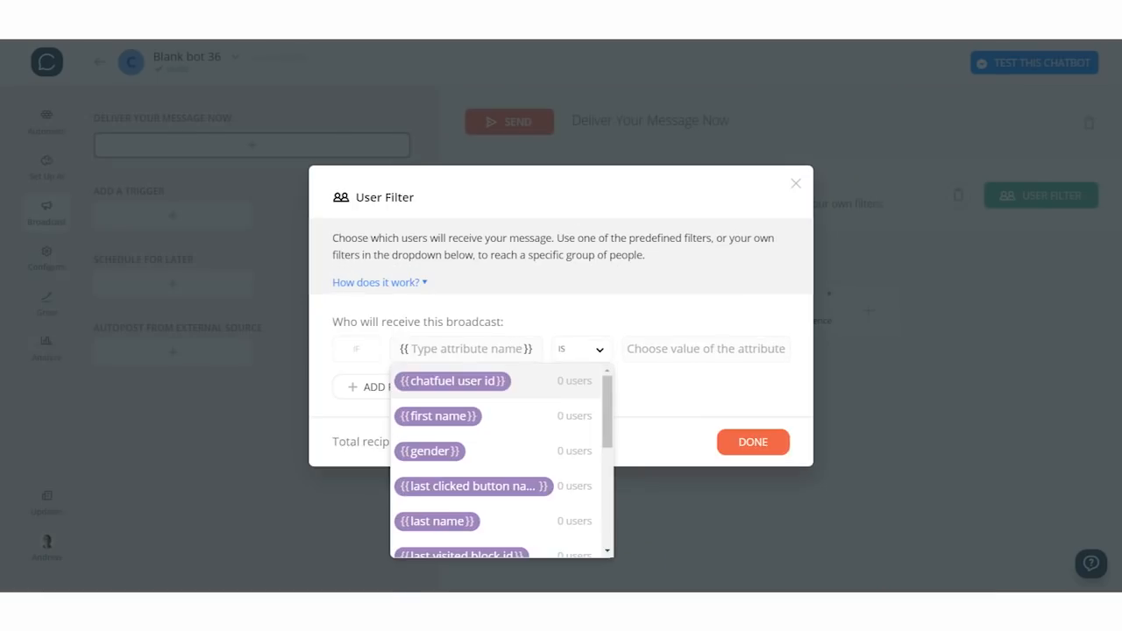
key(Escape)
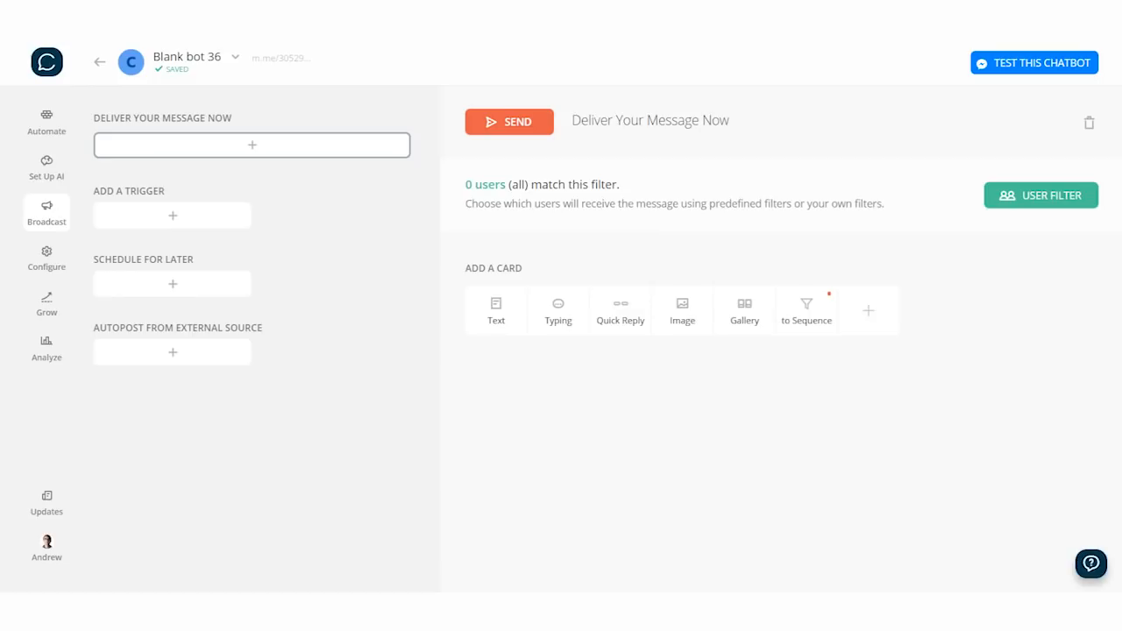
click(868, 311)
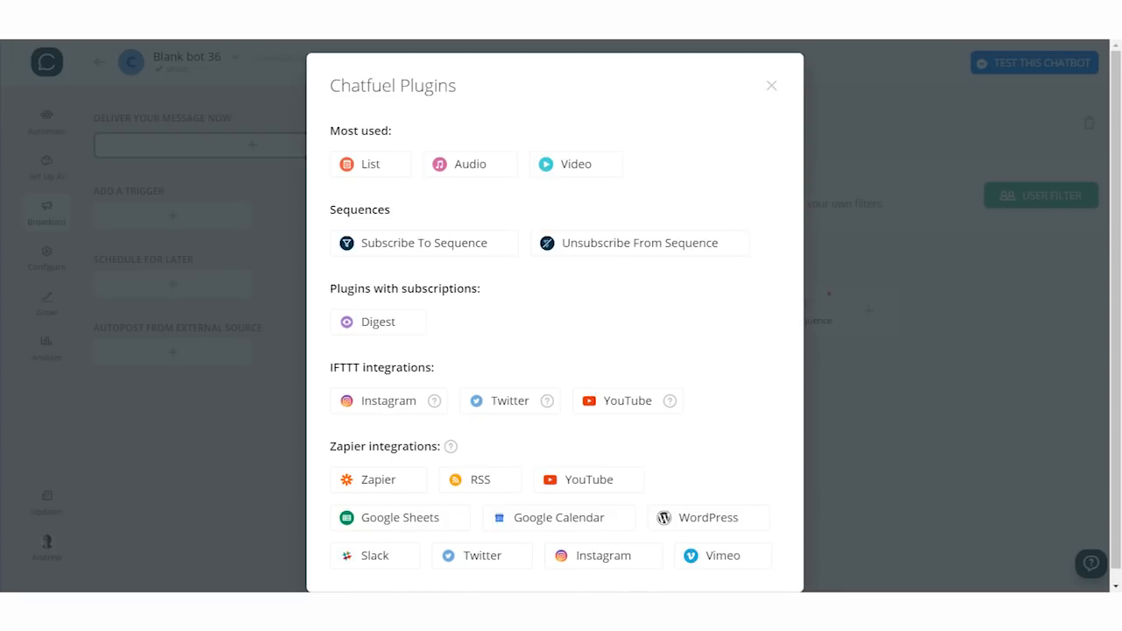
key(Escape)
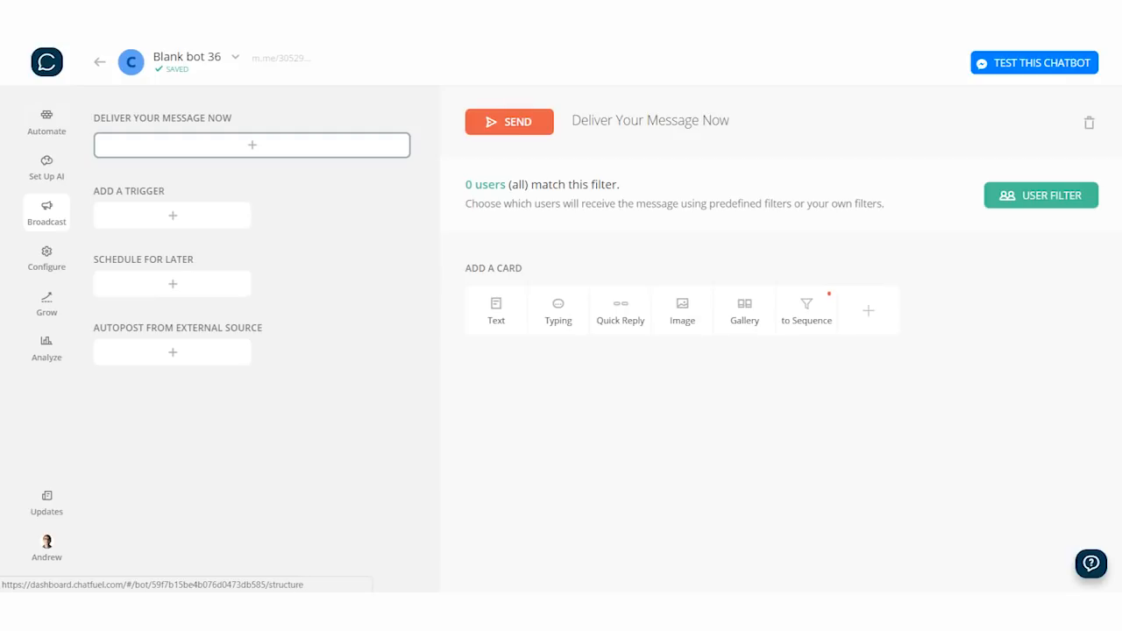
Step: Open the bot's automation blocks, then collapse and re-expand the sample sequence
click(46, 123)
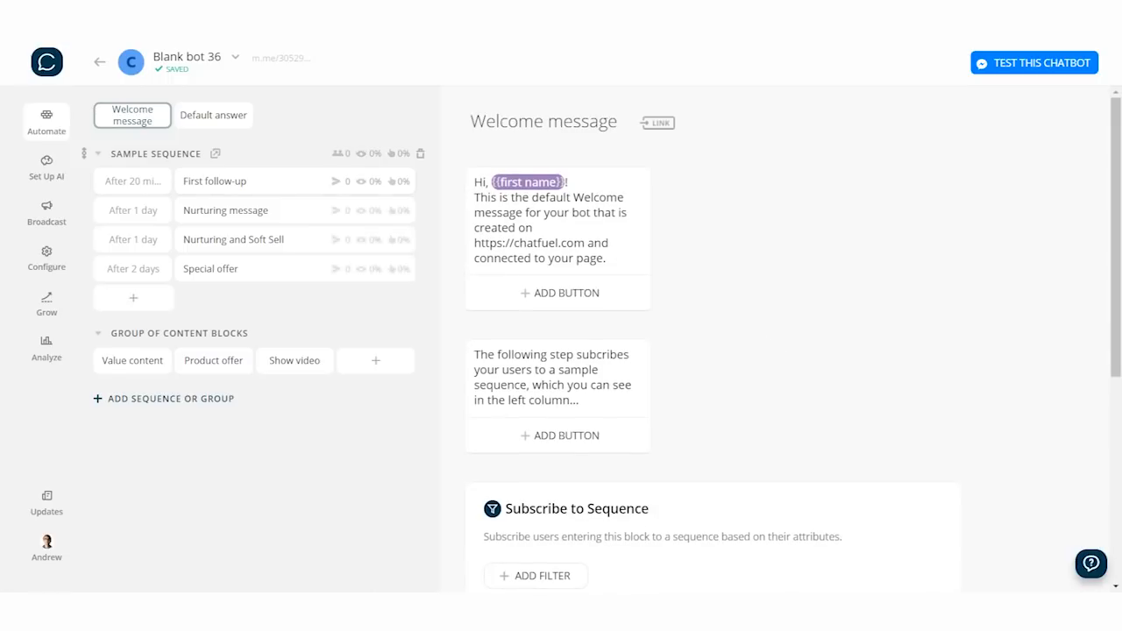
click(99, 153)
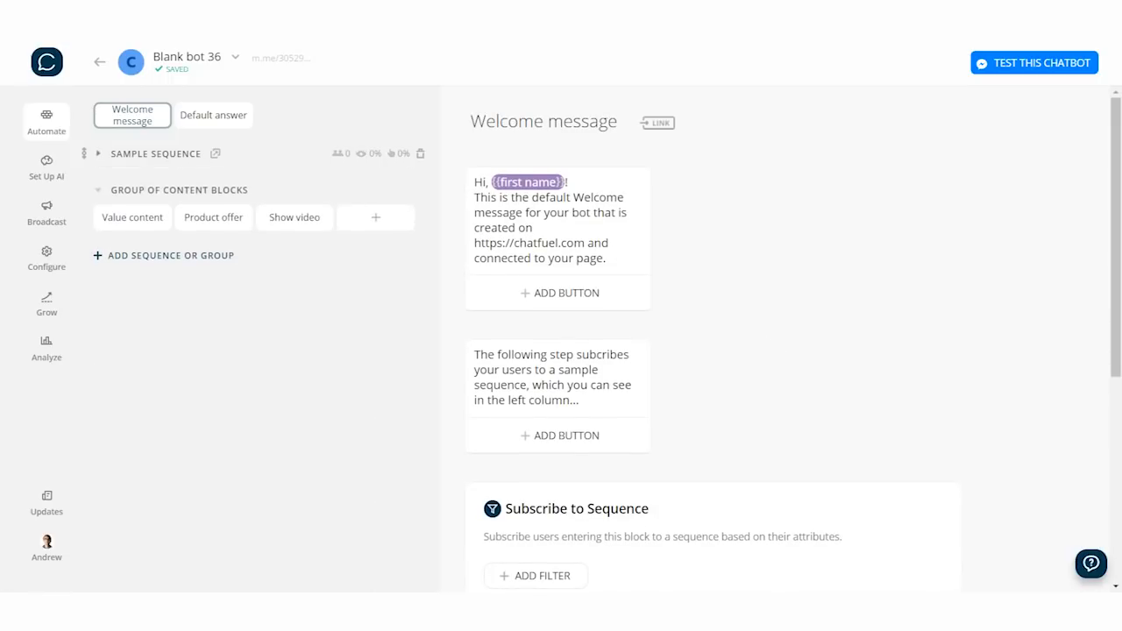
click(98, 153)
click(98, 153)
click(98, 154)
Step: Rename the sample sequence's First follow-up block as "#1"
click(232, 182)
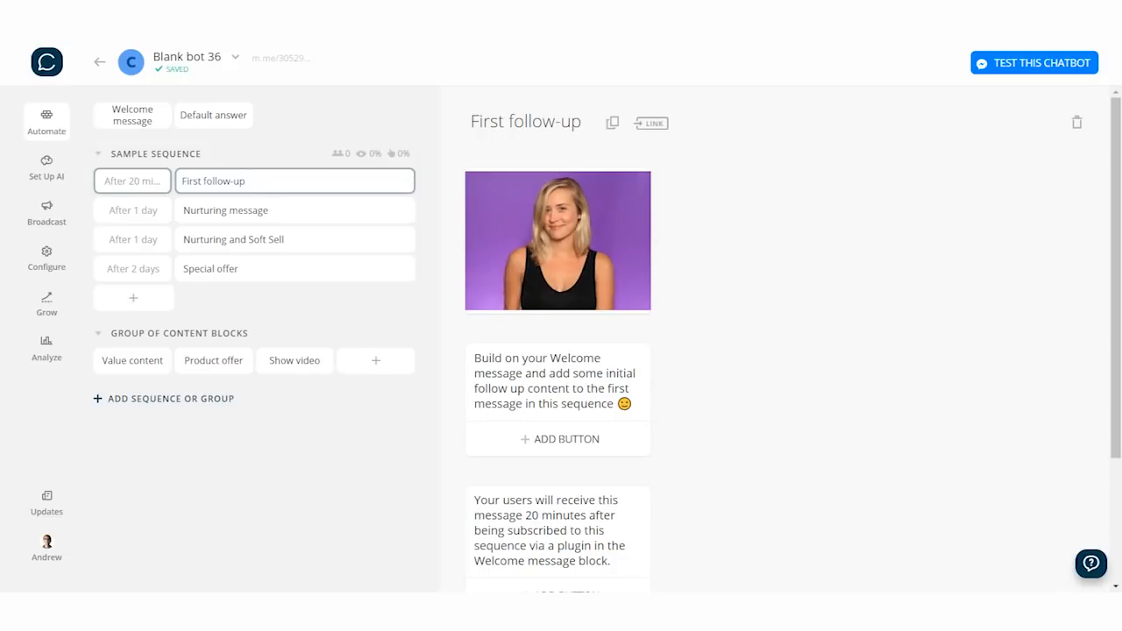
click(527, 122)
text(#1)
key(Return)
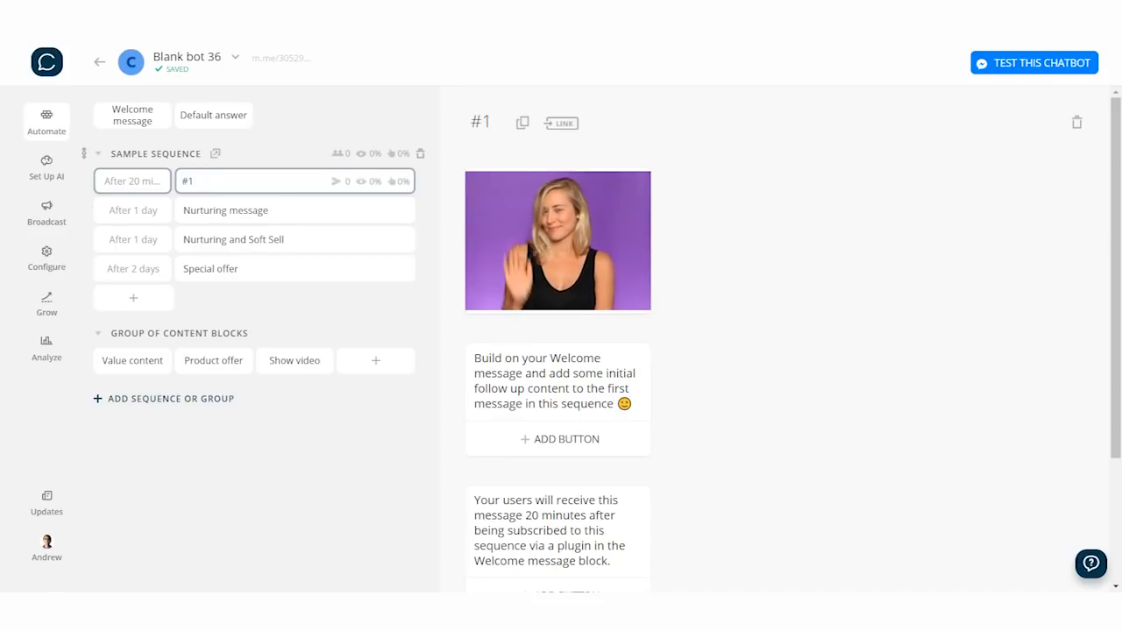
Step: Inspect the send delays of the first blocks in the sample sequence without changing them, ending on block #1
click(132, 181)
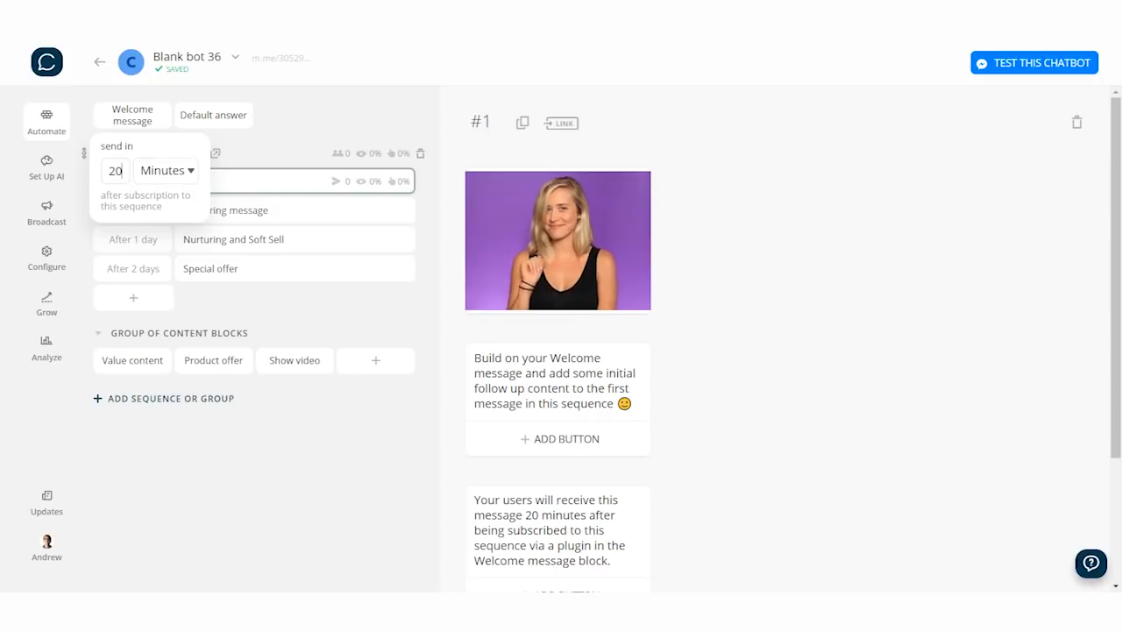
click(254, 182)
click(134, 210)
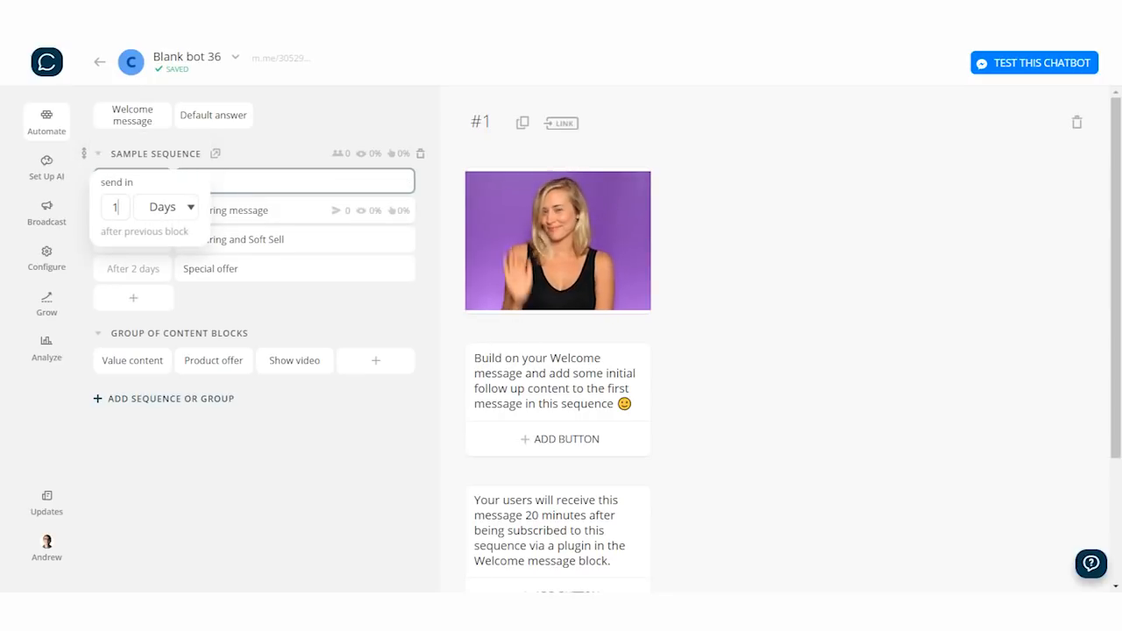
click(255, 210)
click(134, 211)
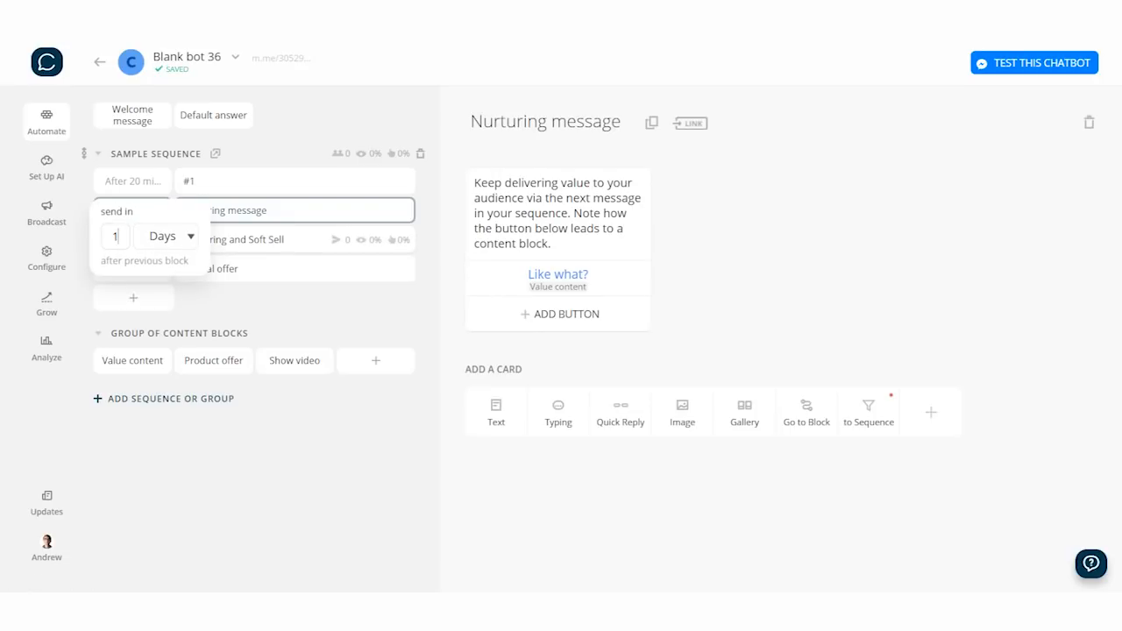
click(254, 182)
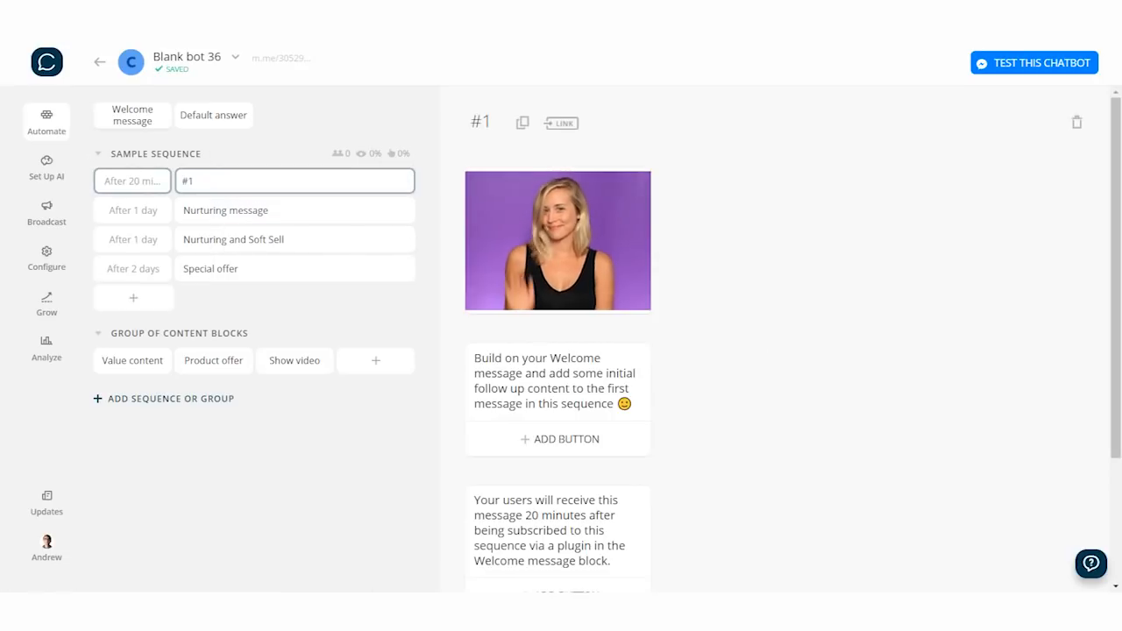
Step: Examine the Subscribe to Sequence card in the Welcome message block
click(133, 116)
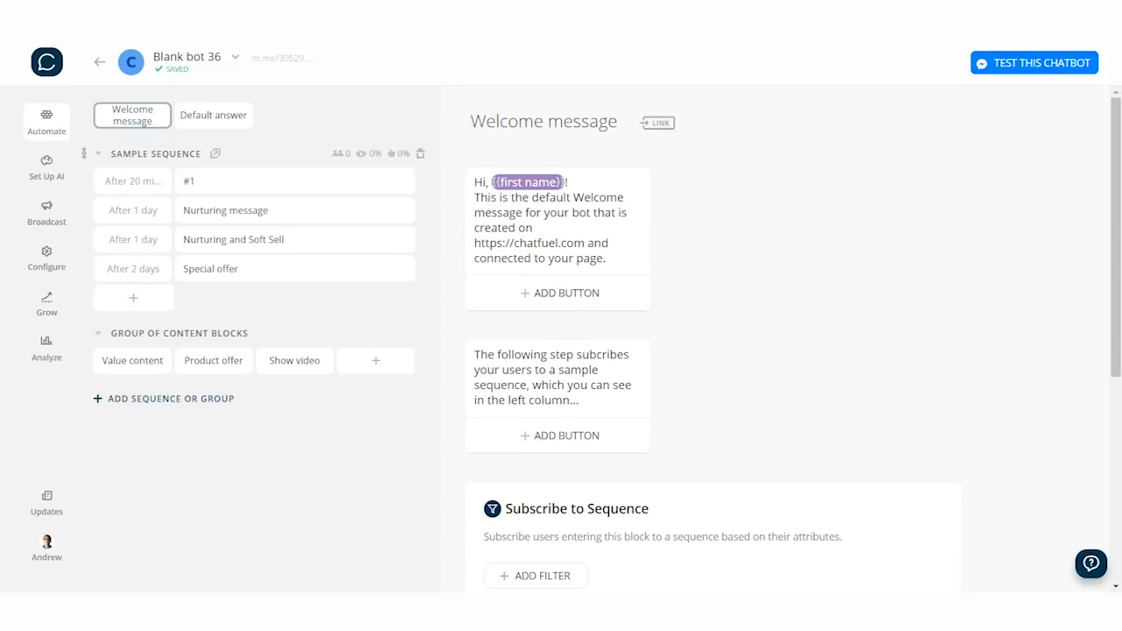
scroll(701, 342, down, 3)
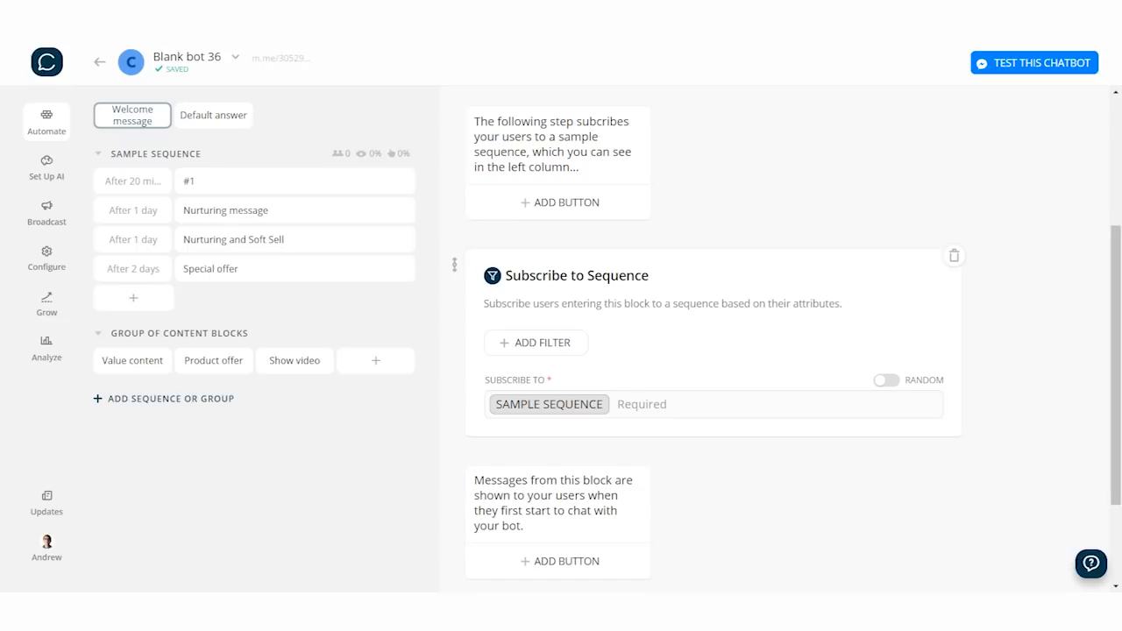
scroll(453, 402, down, 1)
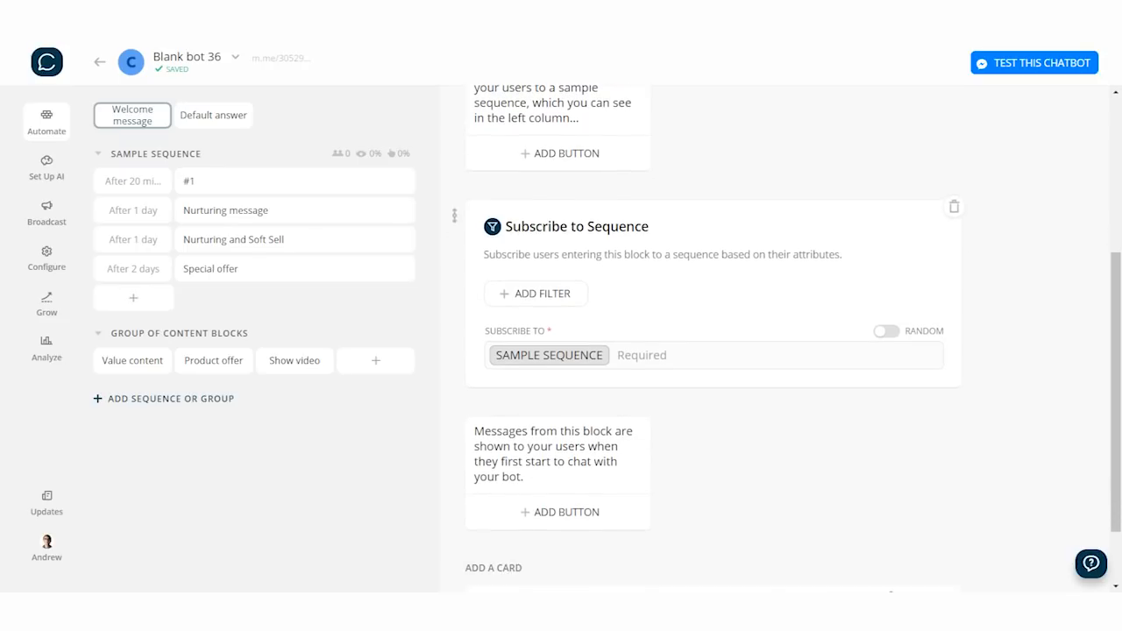
Step: Try an Unsubscribe from Sequence card for SAMPLE SEQUENCE below the Welcome message's subscribe card, and delete it
click(453, 402)
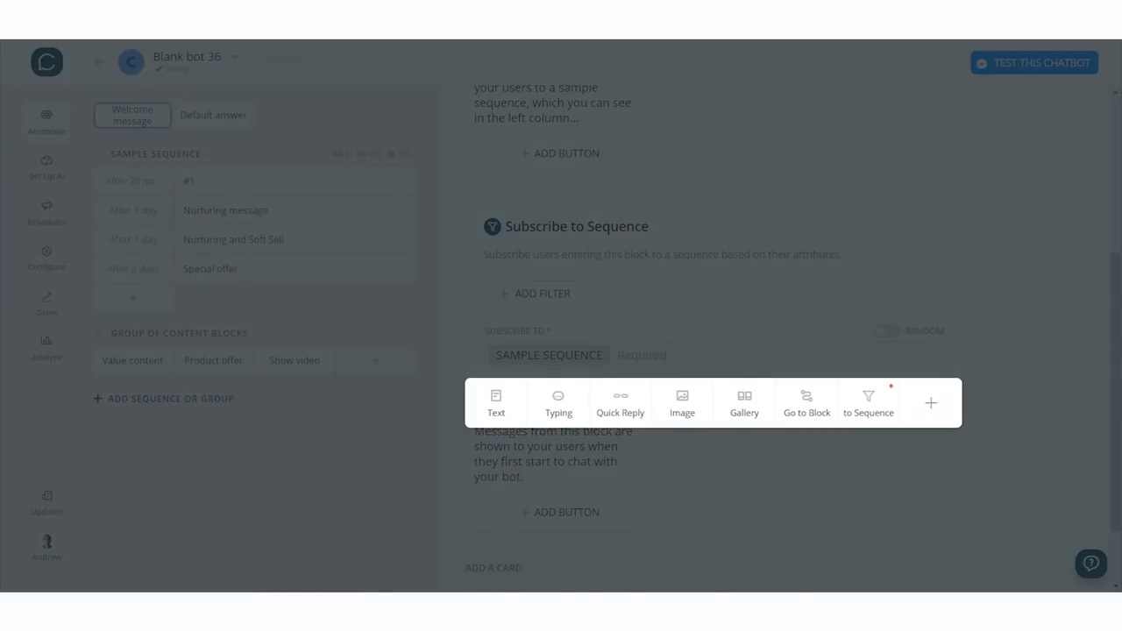
click(931, 404)
click(640, 356)
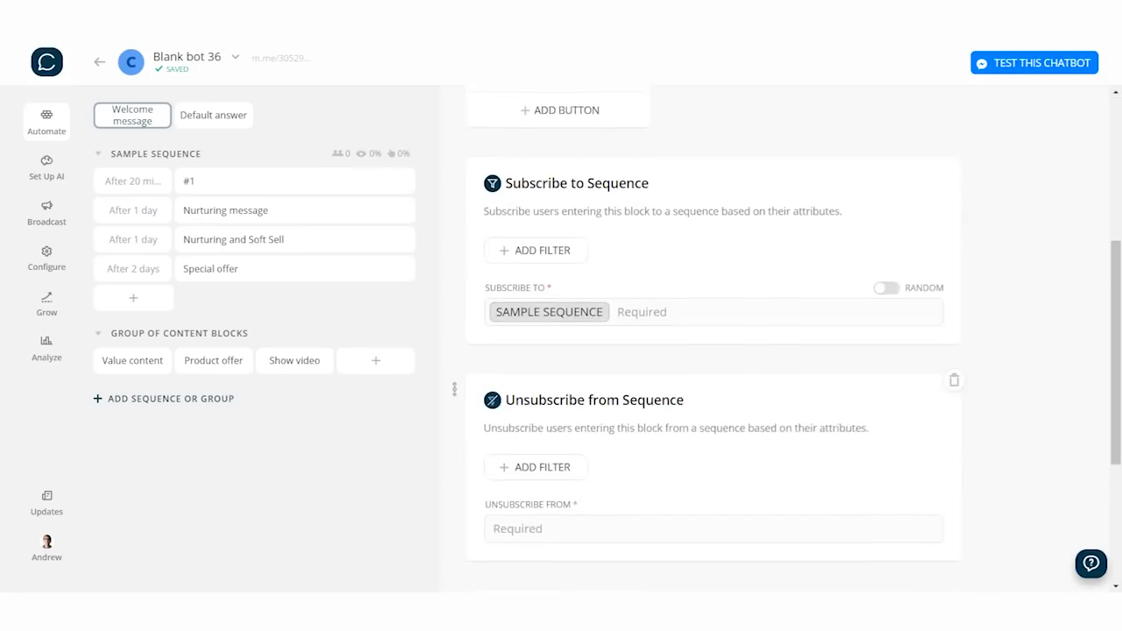
text(samp)
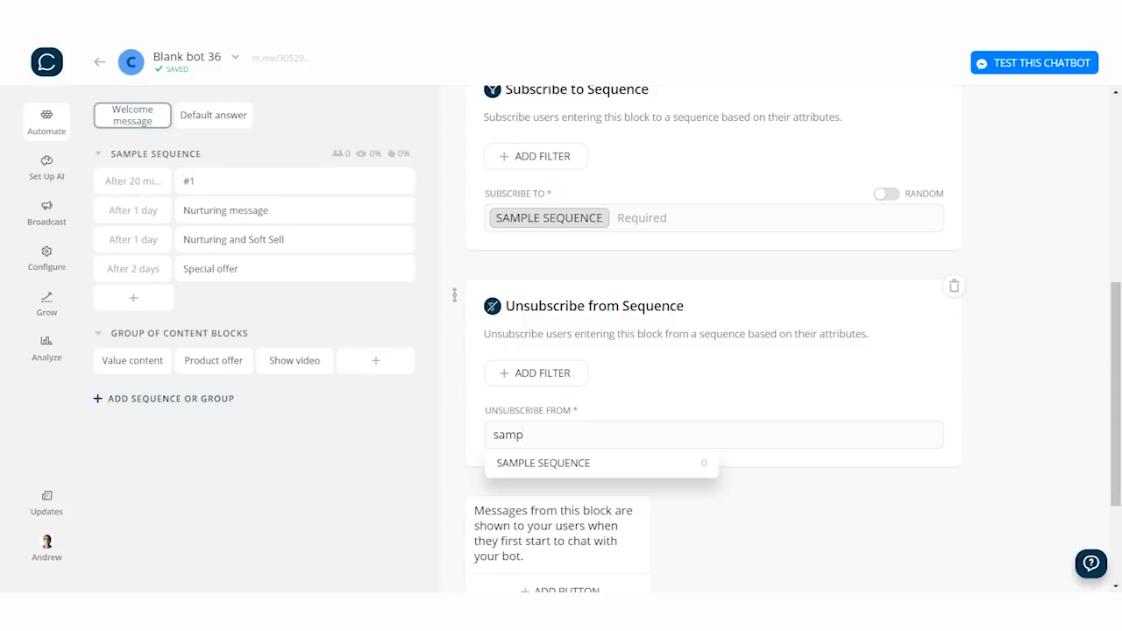
click(544, 463)
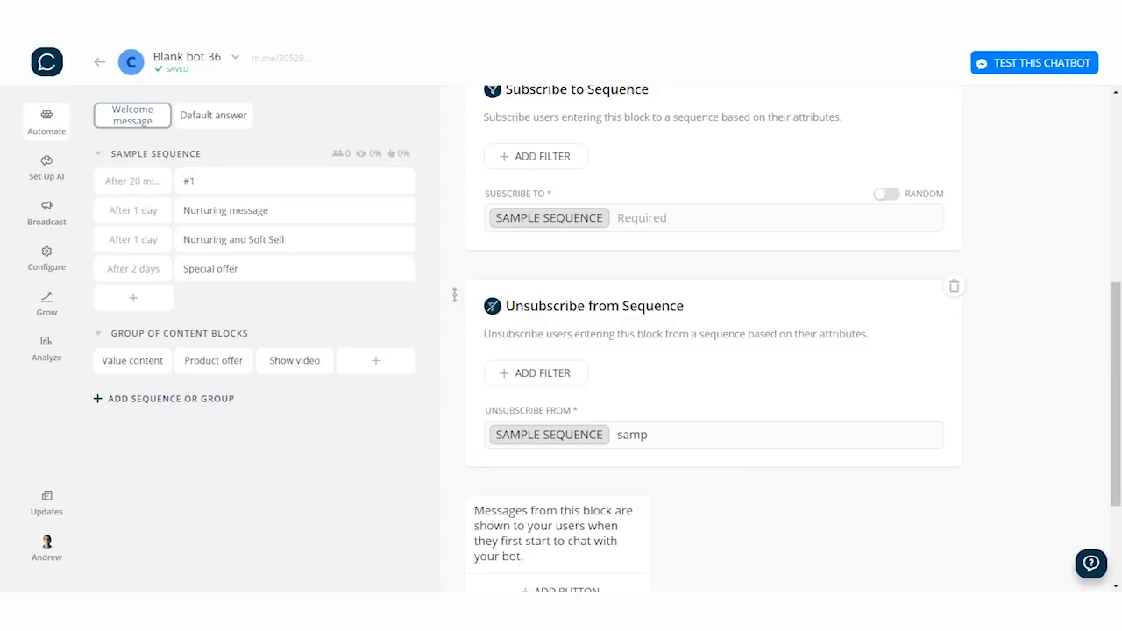
click(955, 285)
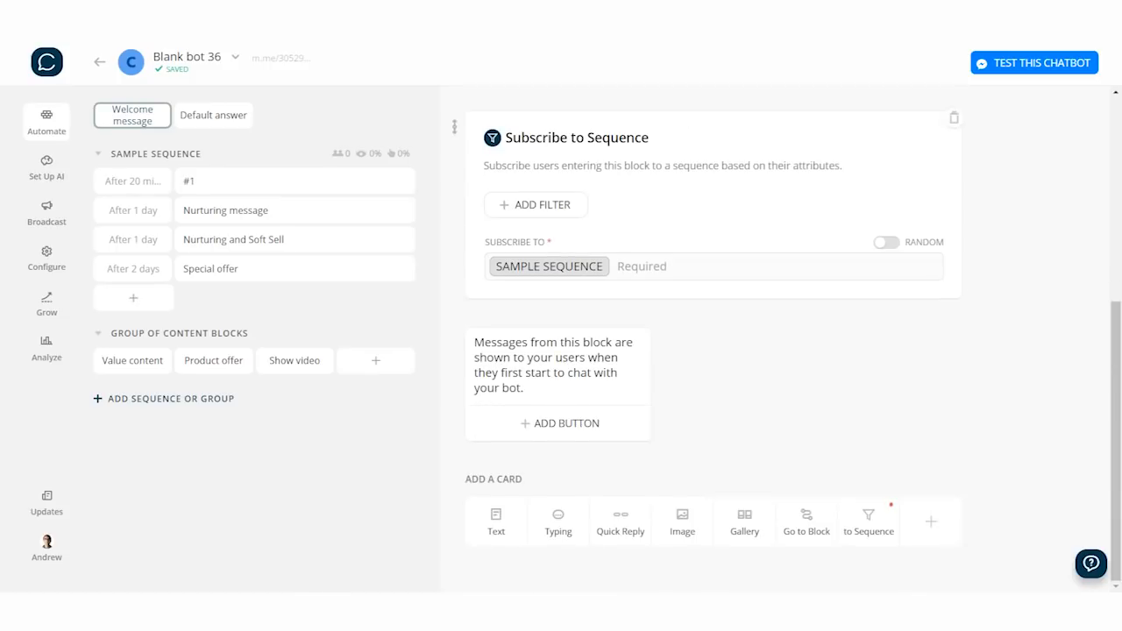
Step: Delete the image card and both text cards from block #1 of the sample sequence
click(263, 180)
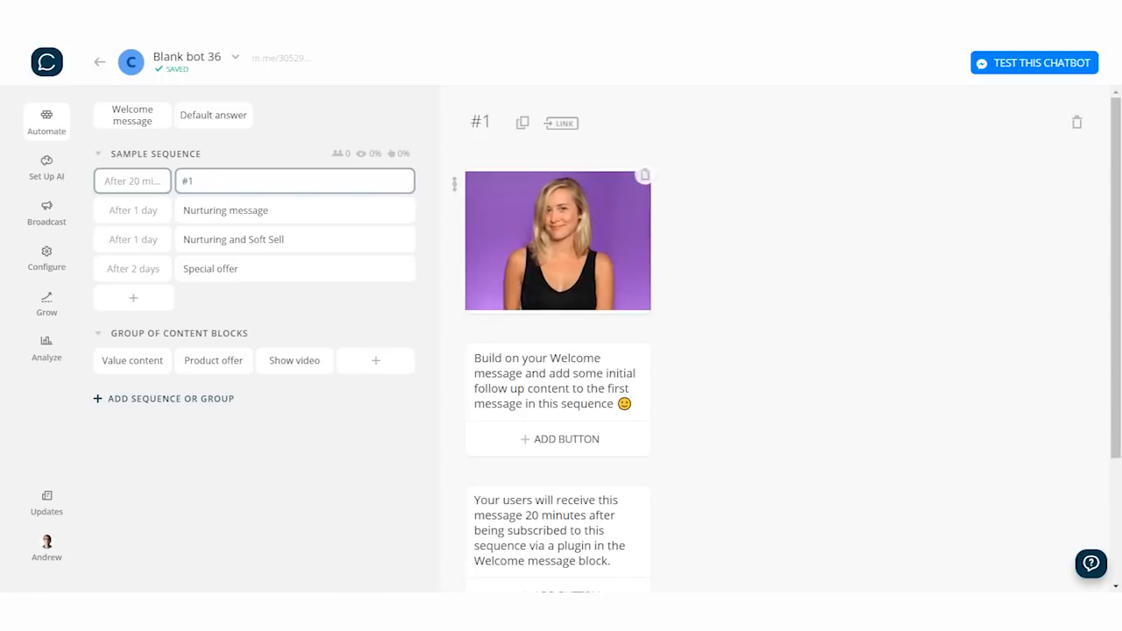
scroll(557, 351, down, 1)
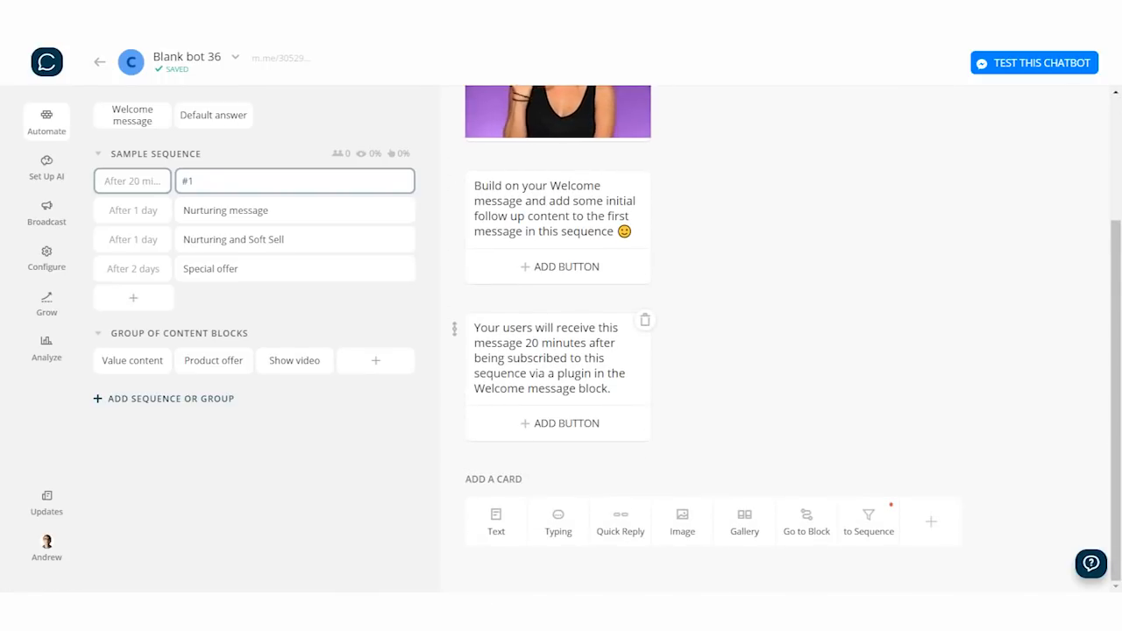
scroll(491, 334, up, 2)
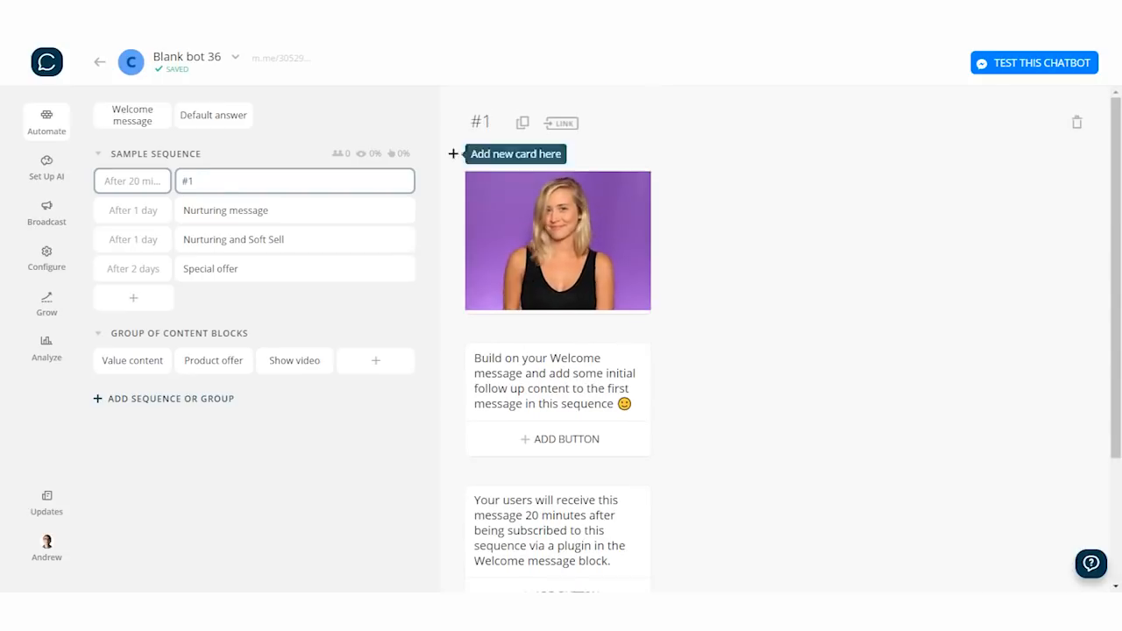
click(645, 175)
click(647, 349)
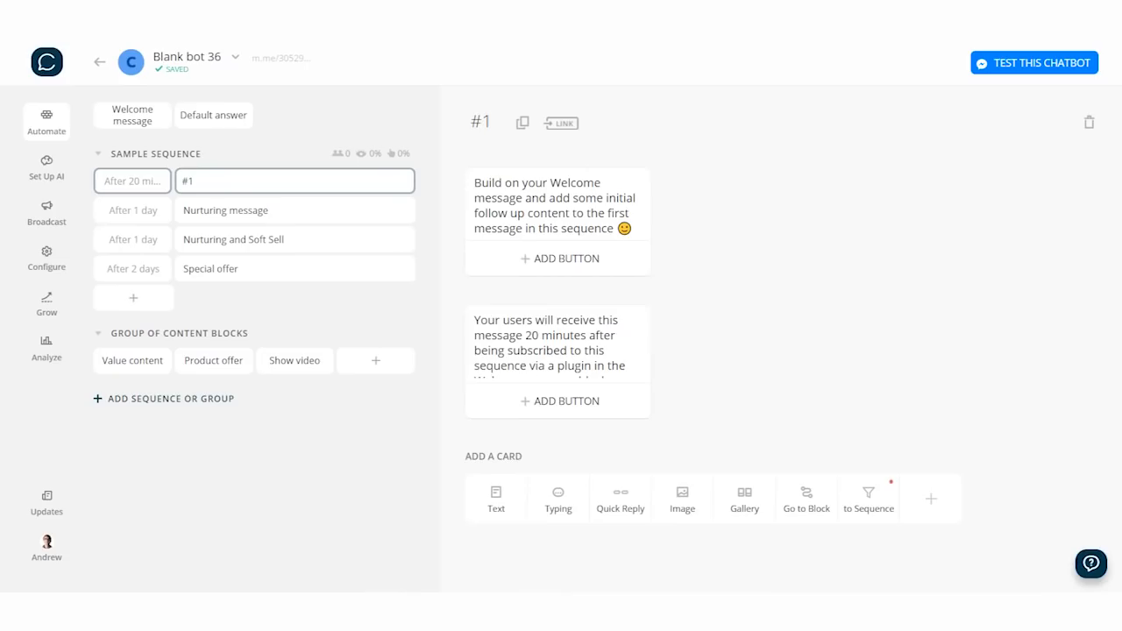
click(646, 174)
click(647, 349)
click(645, 174)
click(647, 349)
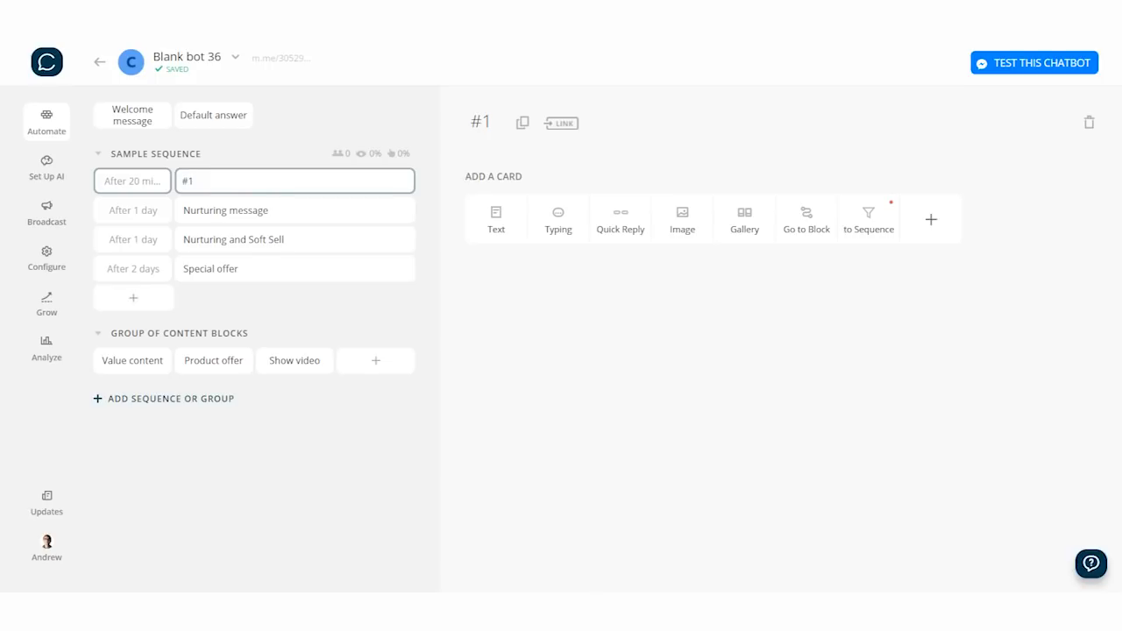
Step: Add a Go to Block card to block #1 that redirects to the Value content block
click(931, 220)
click(772, 86)
click(806, 220)
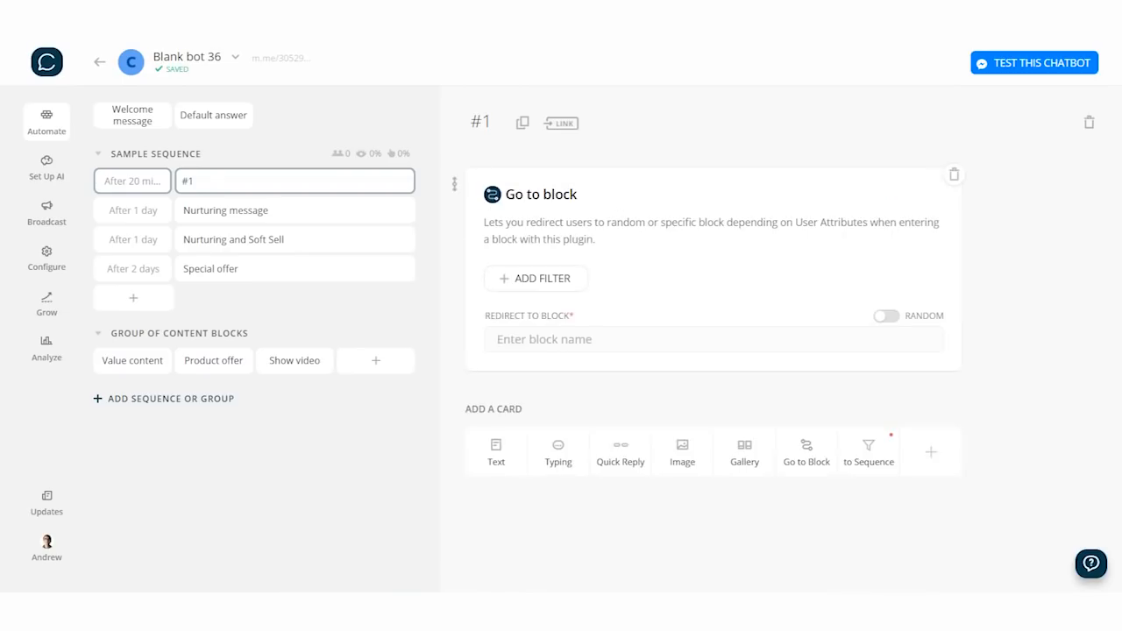
click(713, 340)
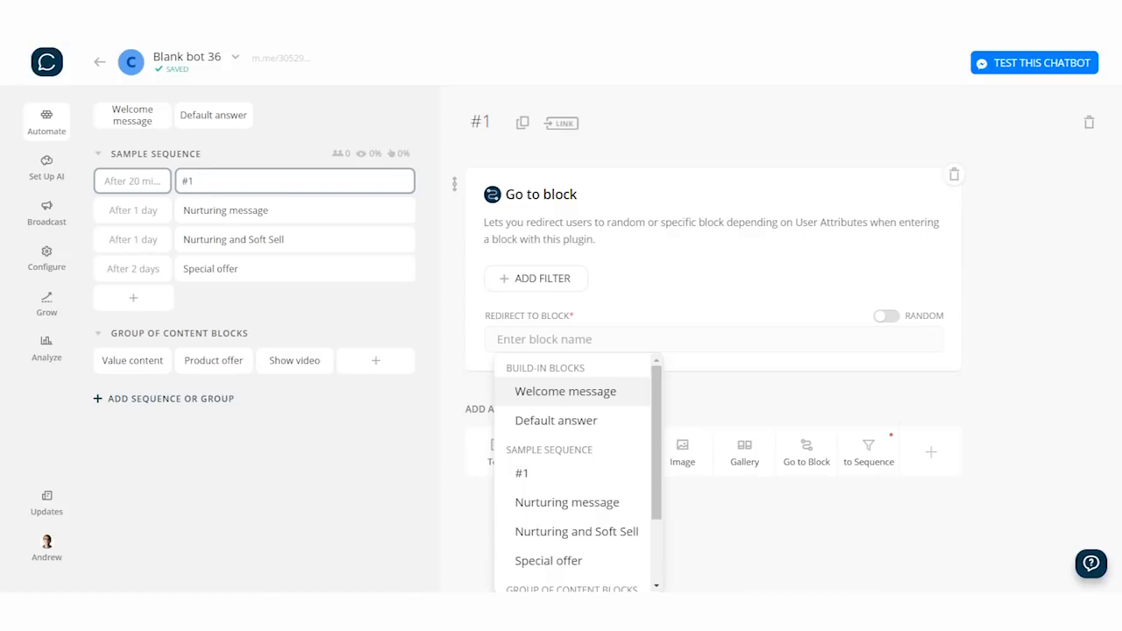
text(value)
key(Return)
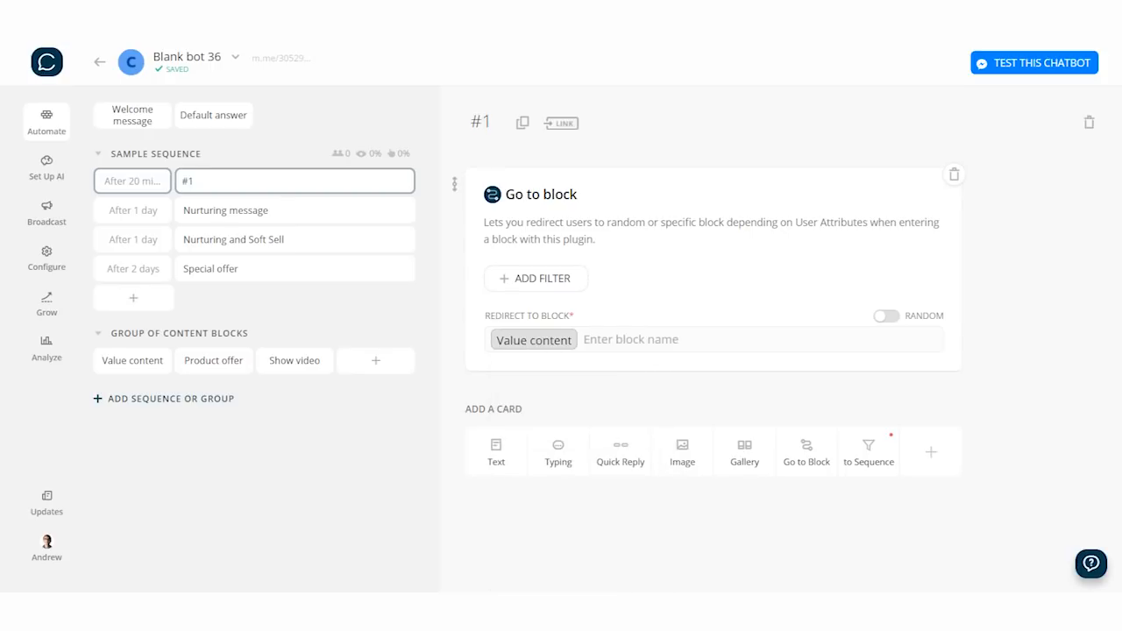
Step: Enable random redirection on the Go to Block card with Product offer as the alternative block
click(887, 317)
click(562, 383)
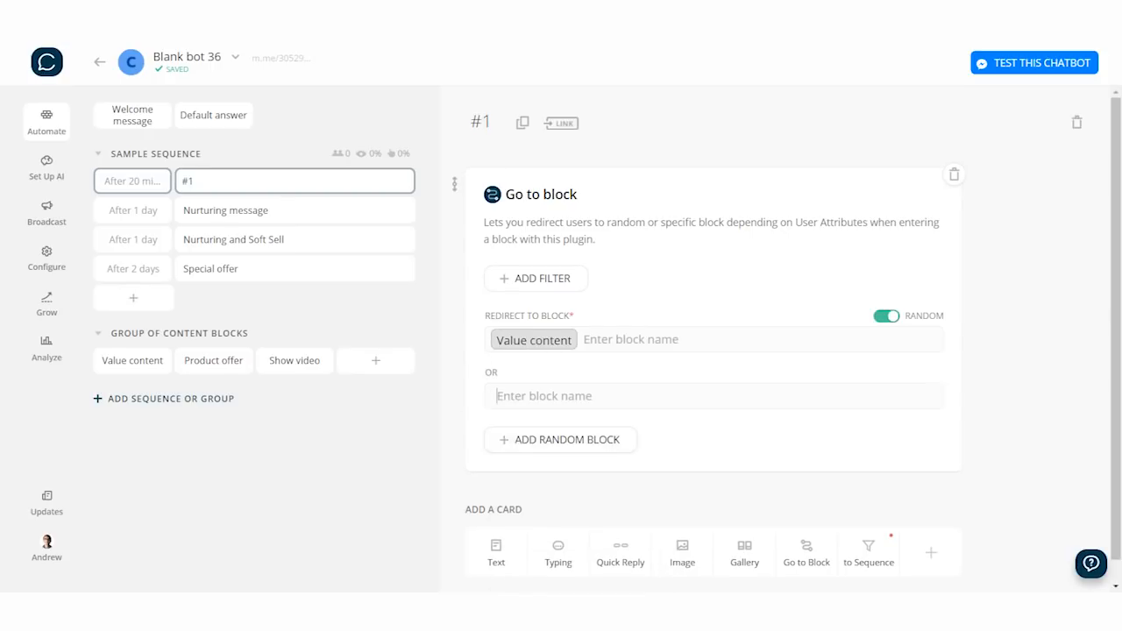
text(prod)
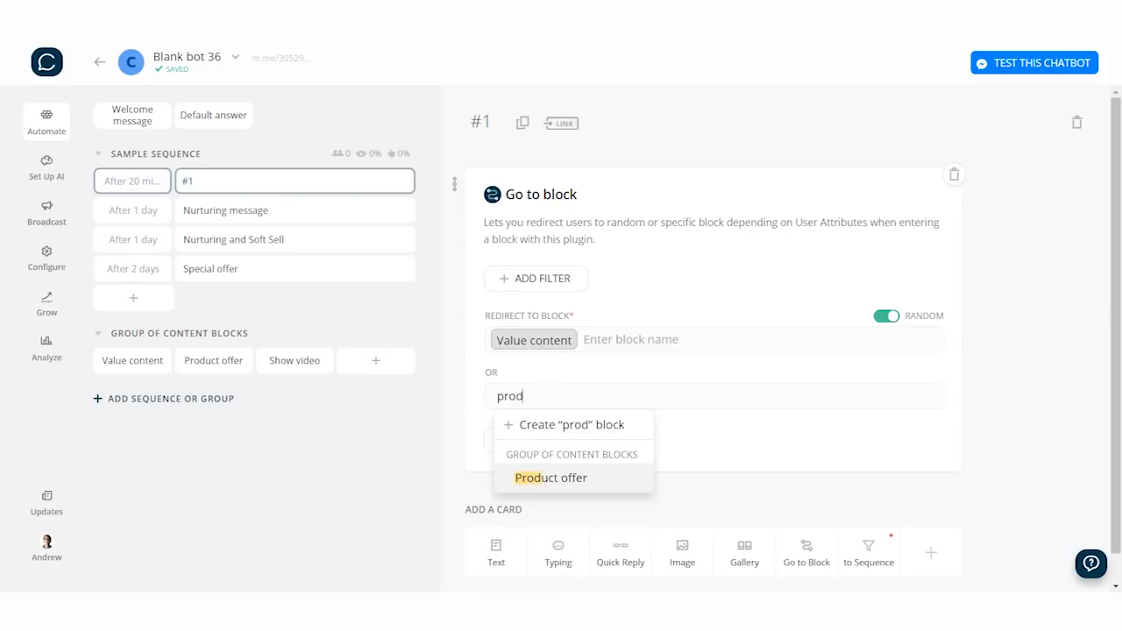
key(Return)
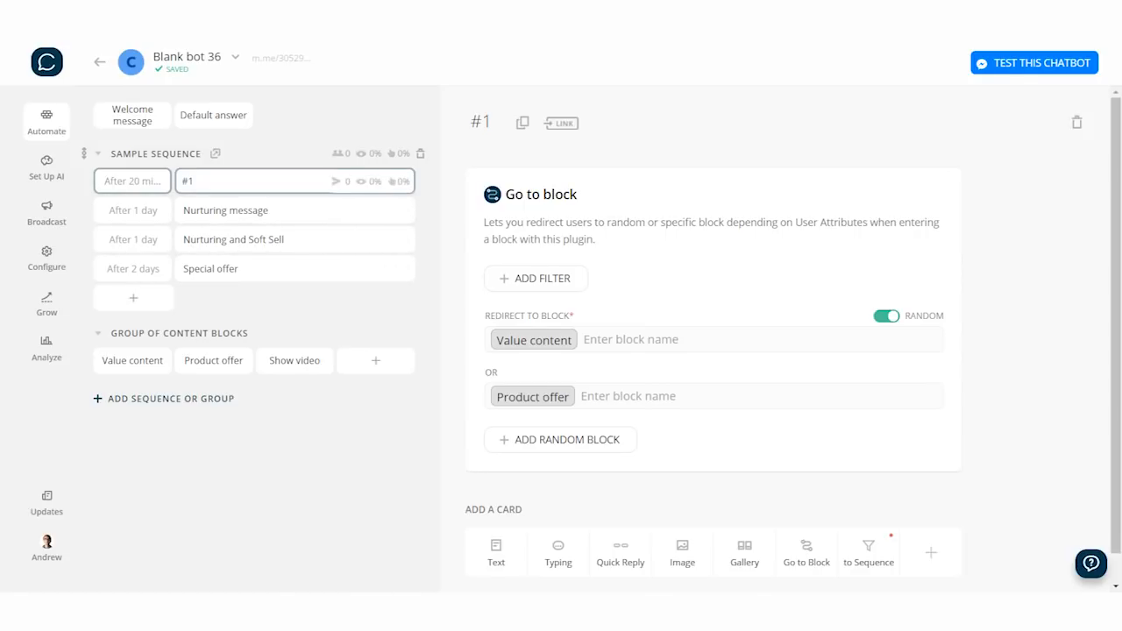
Step: Duplicate the Show video block in the group of content blocks
click(295, 360)
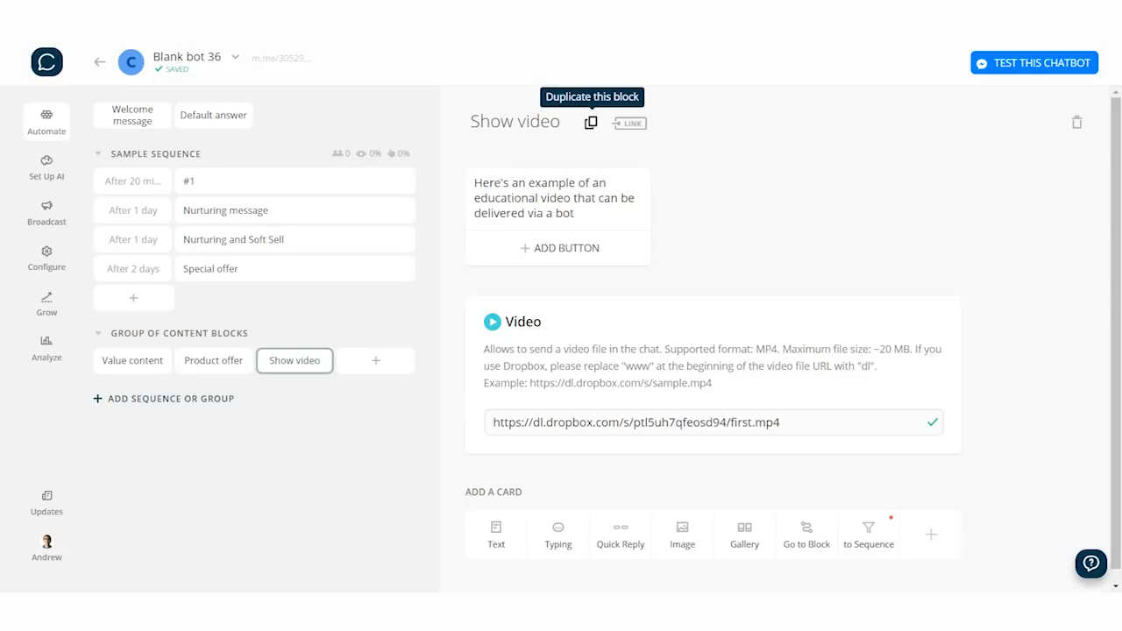
click(591, 122)
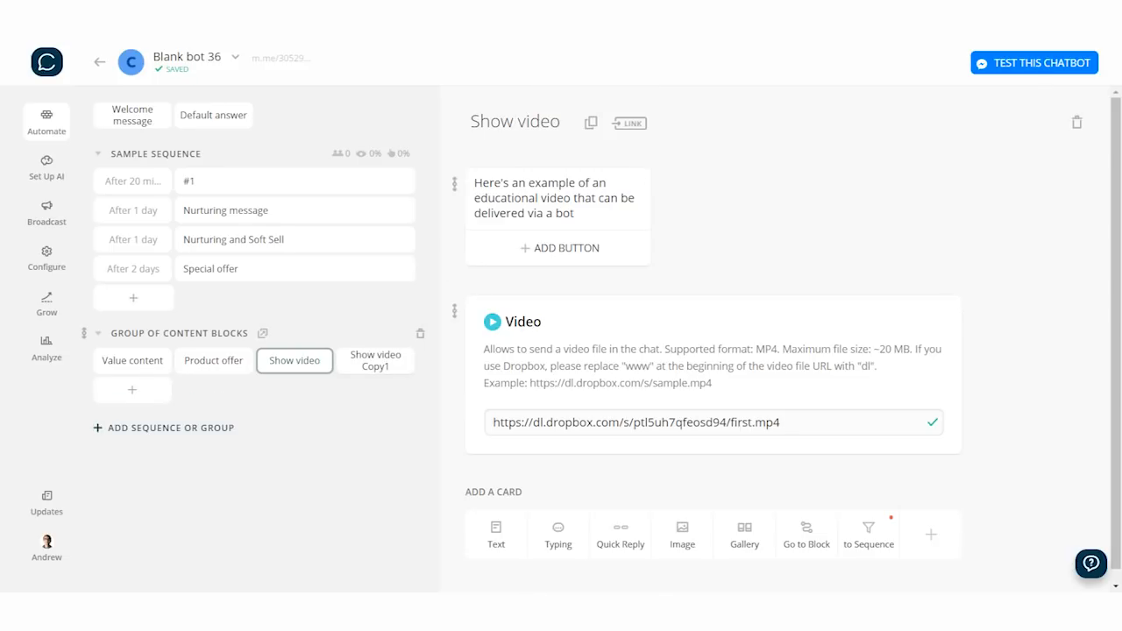
Step: Move the Show video Copy1 block to the end of the sample sequence, after Special offer, with a send delay of 7 days
click(376, 360)
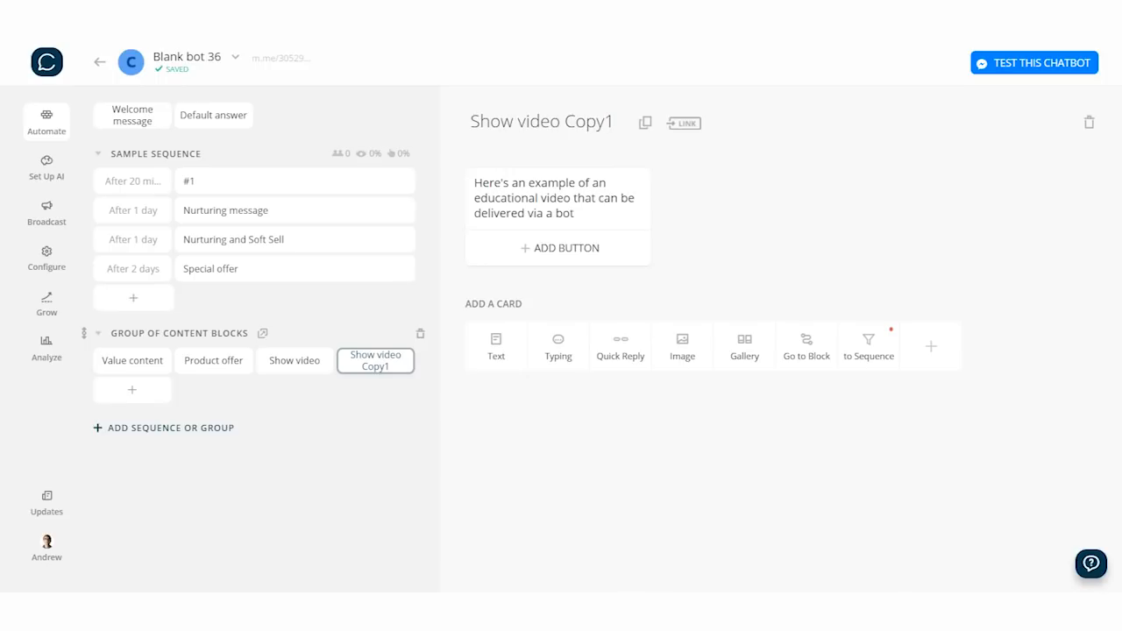
drag(376, 361, 219, 267)
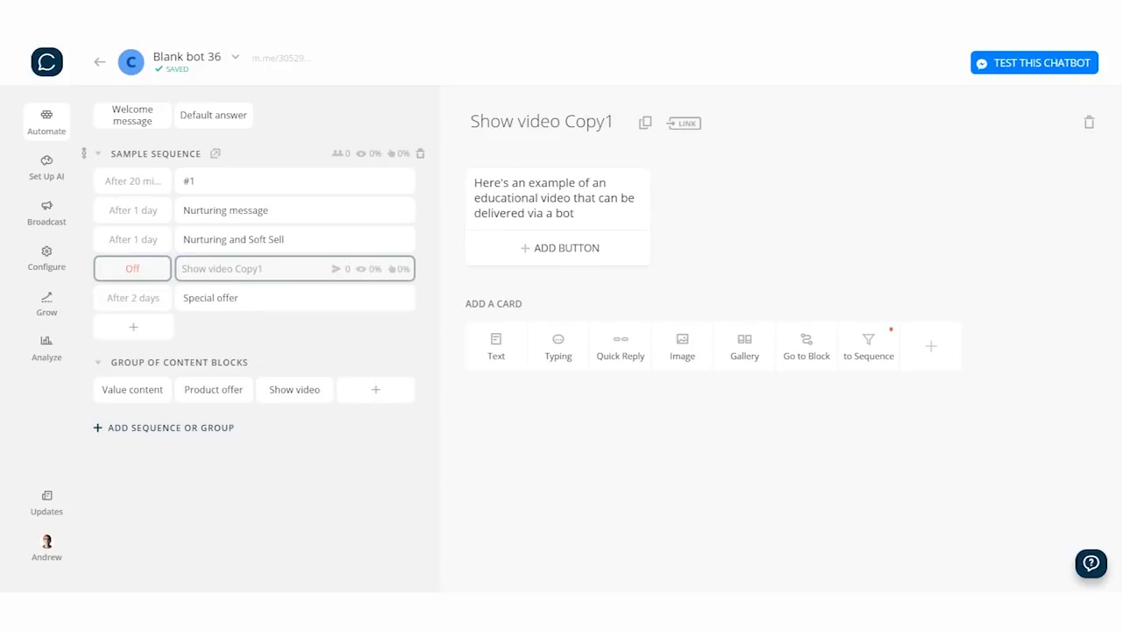
click(132, 268)
click(145, 267)
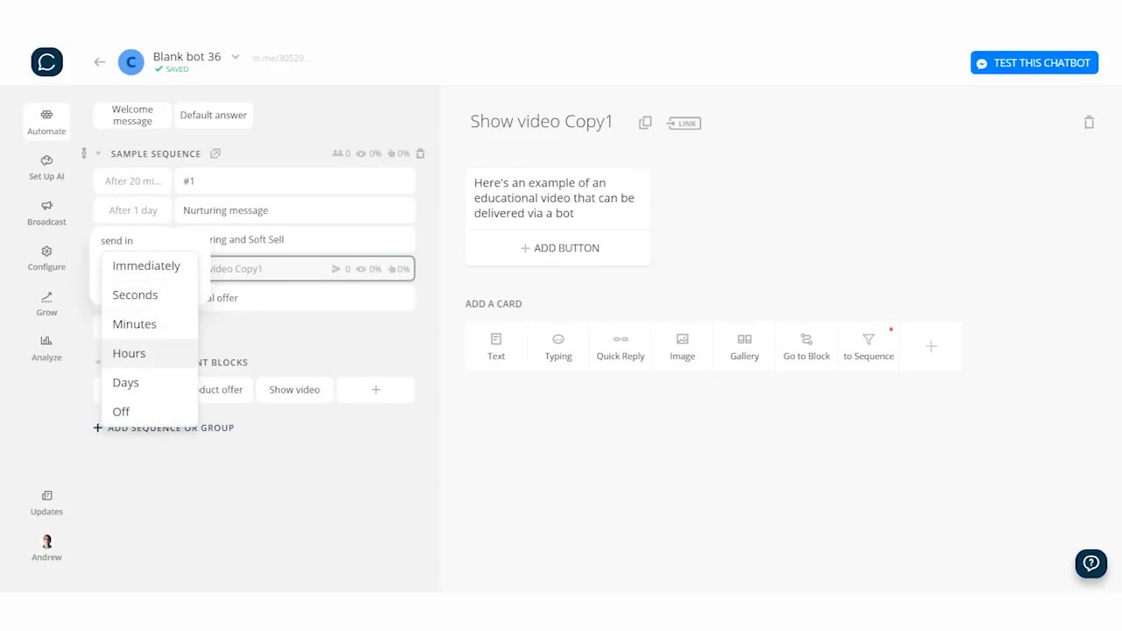
click(125, 382)
text(7)
click(281, 328)
drag(294, 269, 171, 300)
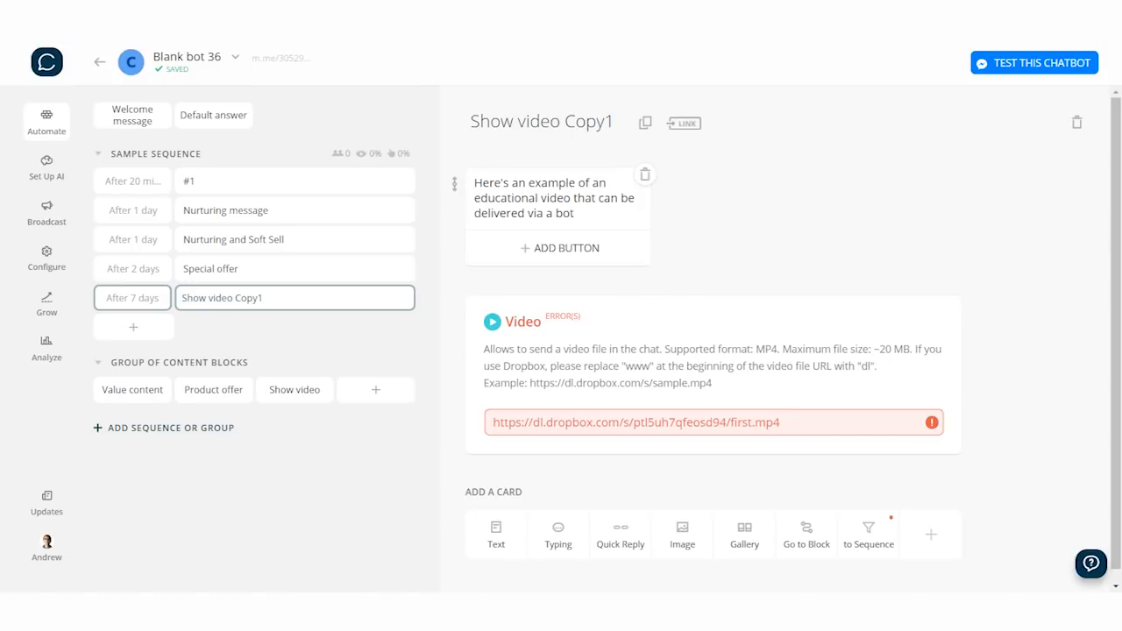
Step: Enable the block link for block #1 of the sample sequence with the ref parameter Podcast and copy its URL
click(294, 182)
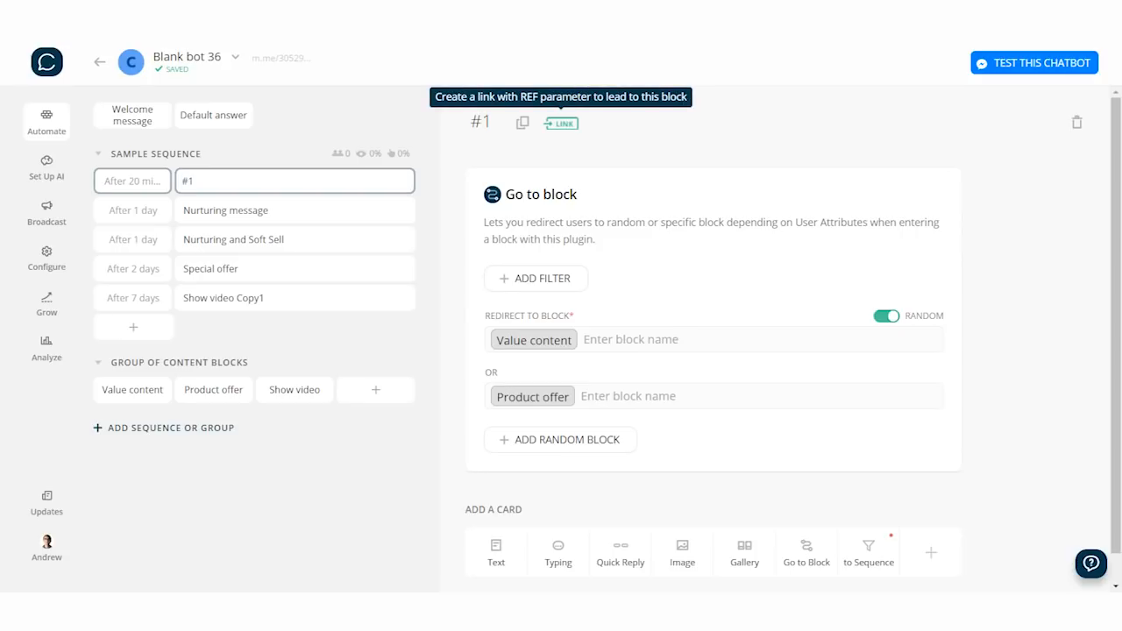
click(563, 123)
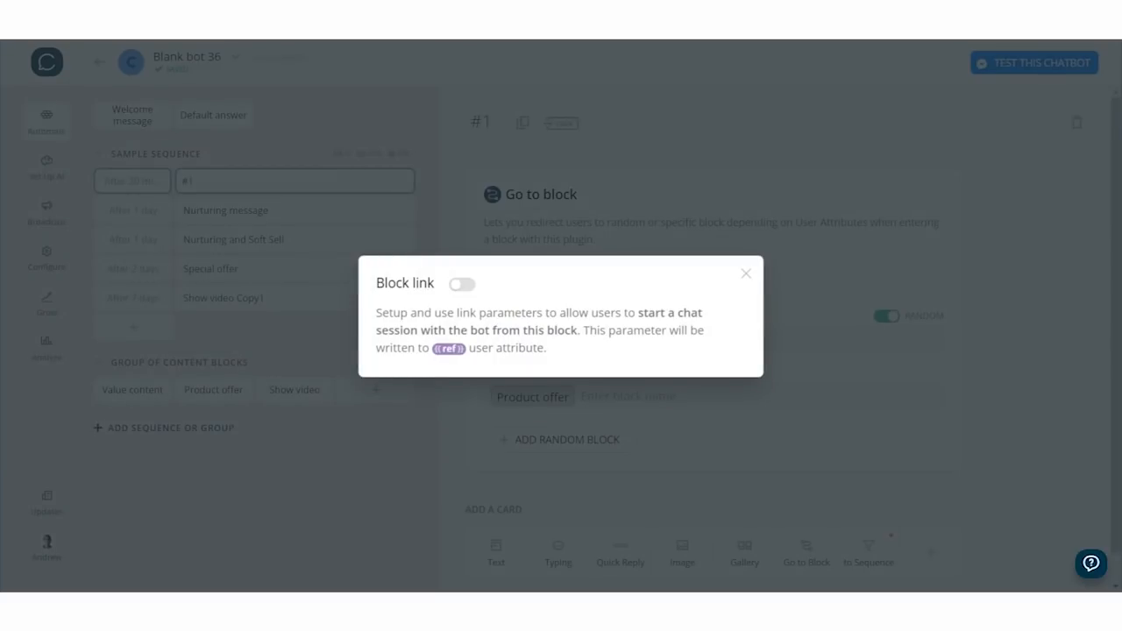
click(462, 284)
click(419, 396)
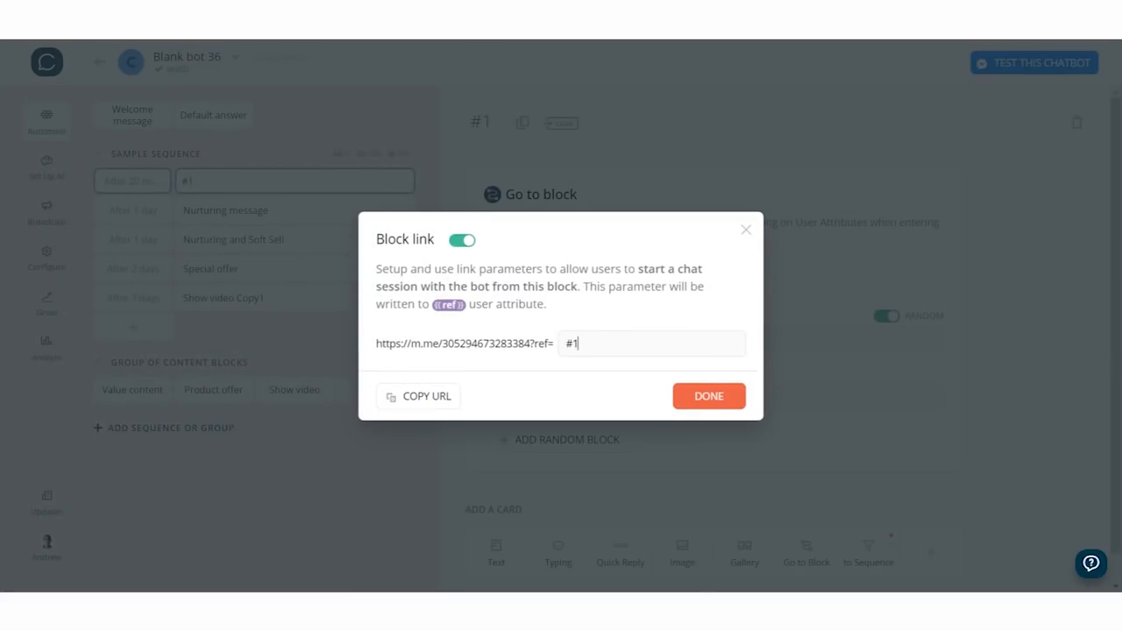
key(BackSpace)
text(Podcast)
click(419, 396)
click(709, 397)
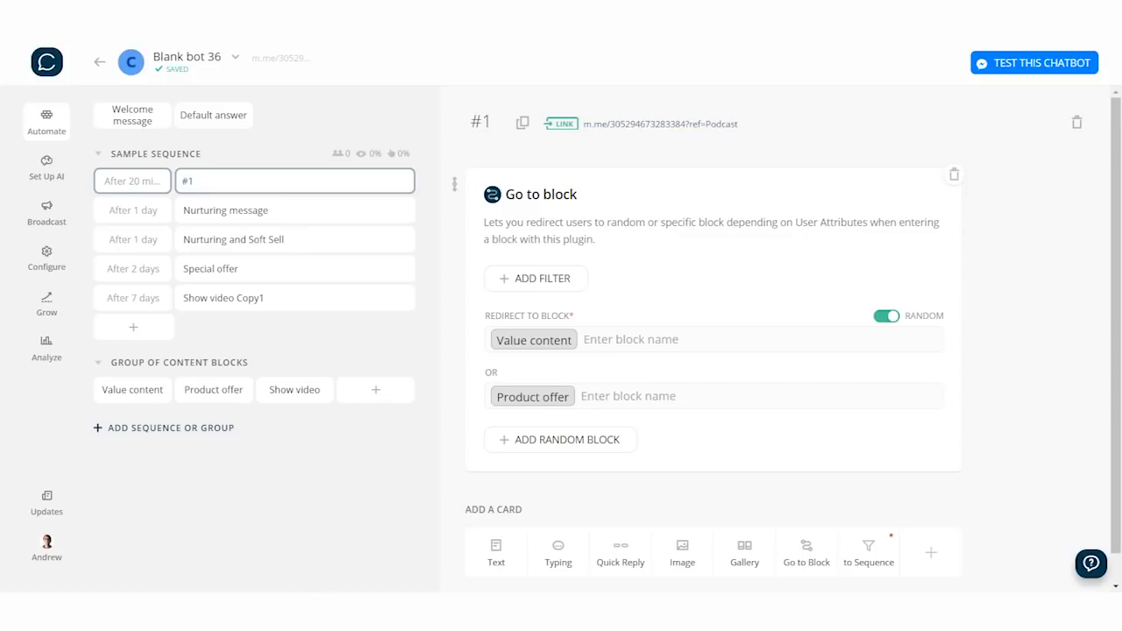